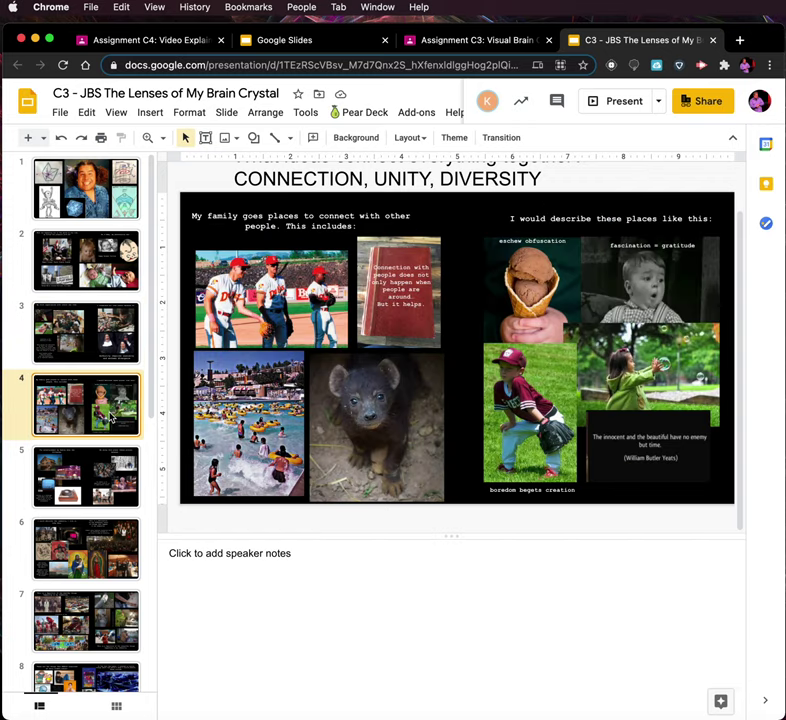
- Write slide 4's notes about the family connecting through baseball, swim parks, the zoo and reading
{"action": "scroll", "coordinate": [268, 235], "scroll_direction": "up", "scroll_amount": 1}
{"action": "scroll", "coordinate": [268, 235], "scroll_direction": "up", "scroll_amount": 3}
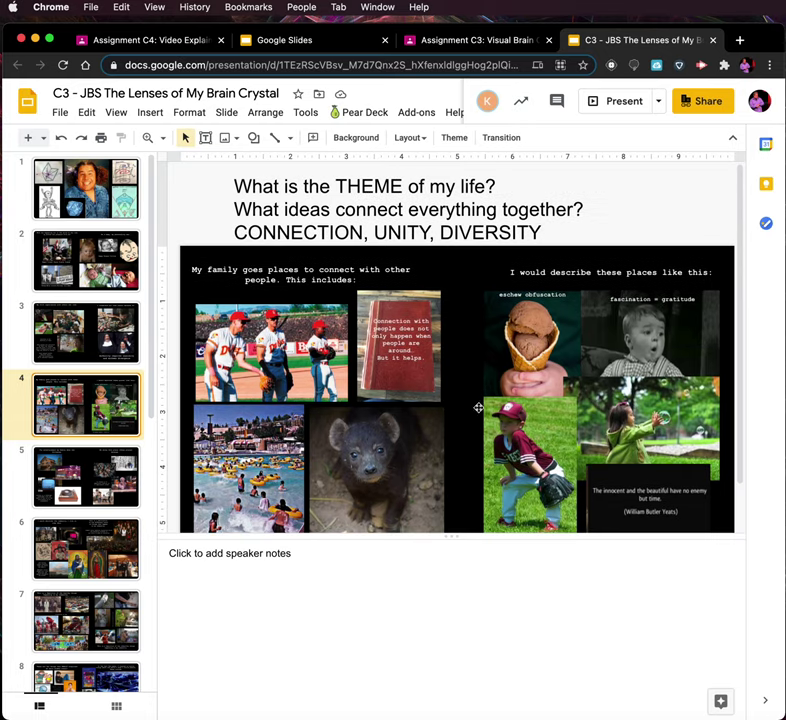
{"action": "left_click", "coordinate": [266, 560]}
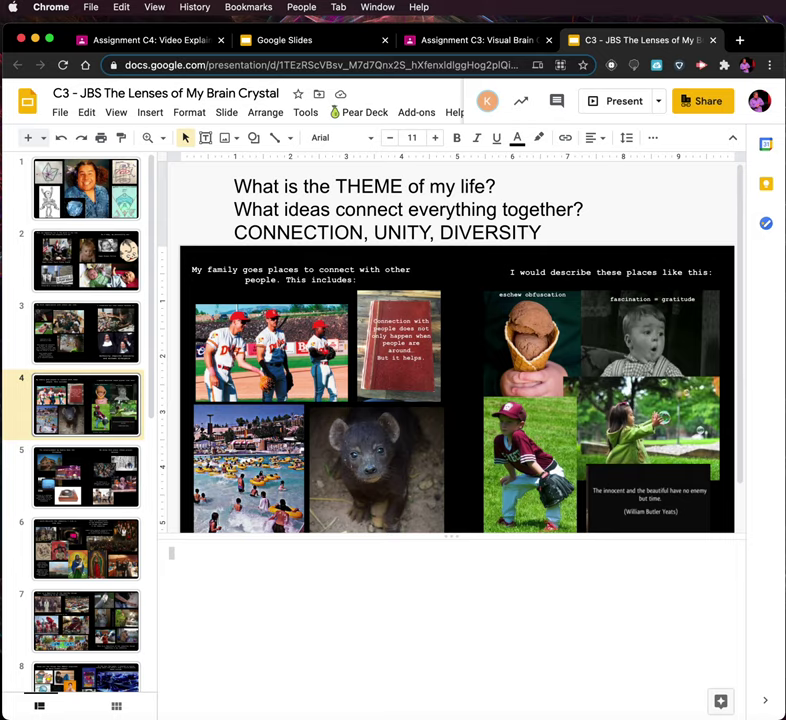
{"action": "type", "text": "My family, however, loved to connect to a wide variety of things. Baseball, swim parks, the"}
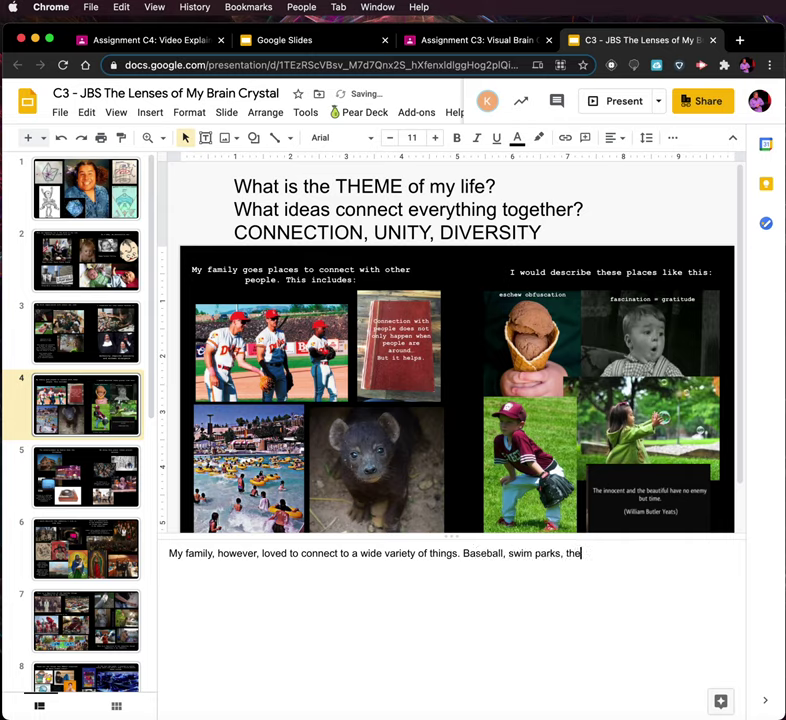
{"action": "type", "text": " zoo, and reading and writing tog"}
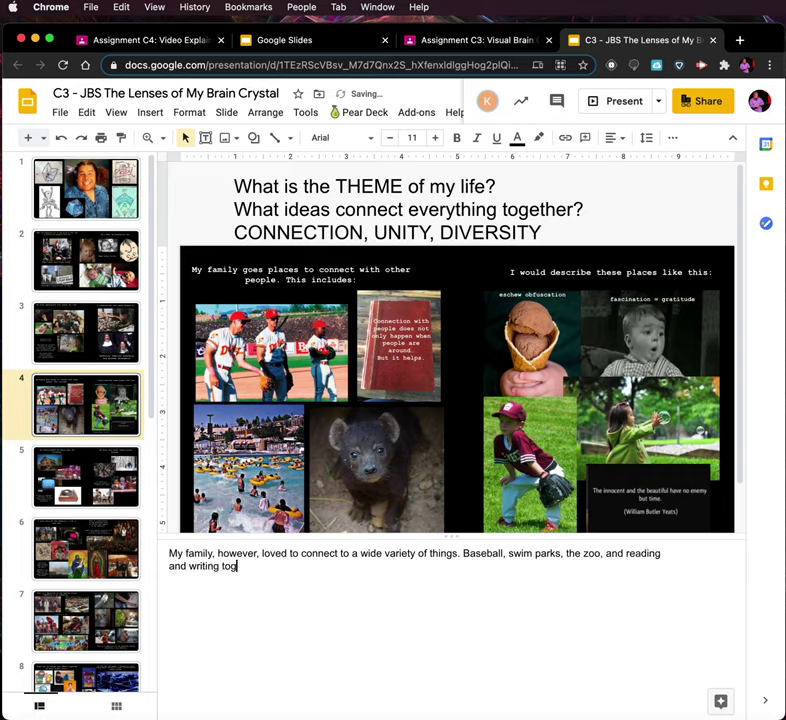
{"action": "type", "text": "ether becaus"}
{"action": "key", "text": "BackSpace"}
{"action": "key", "text": "BackSpace"}
{"action": "type", "text": "me almost relig"}
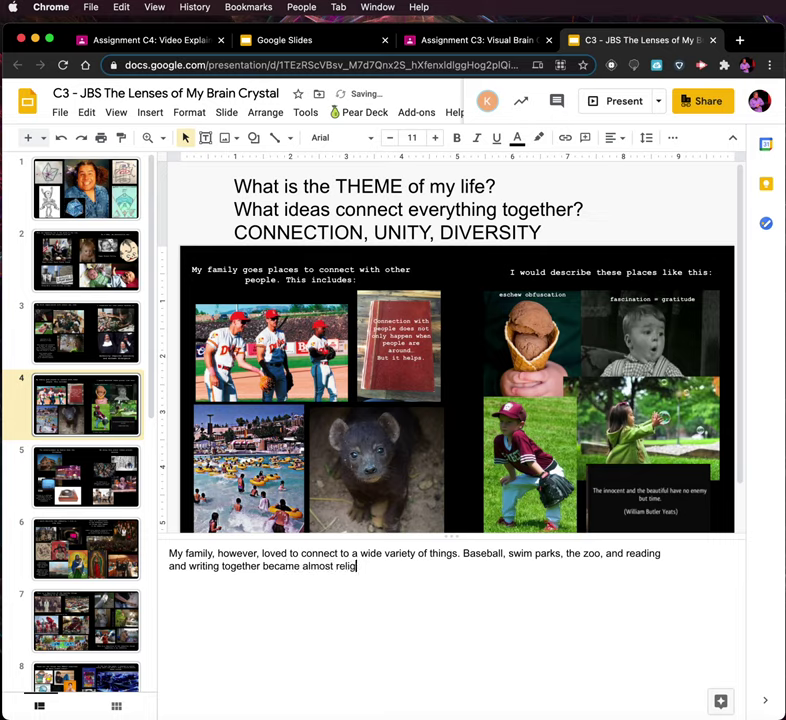
{"action": "type", "text": "ious acts."}
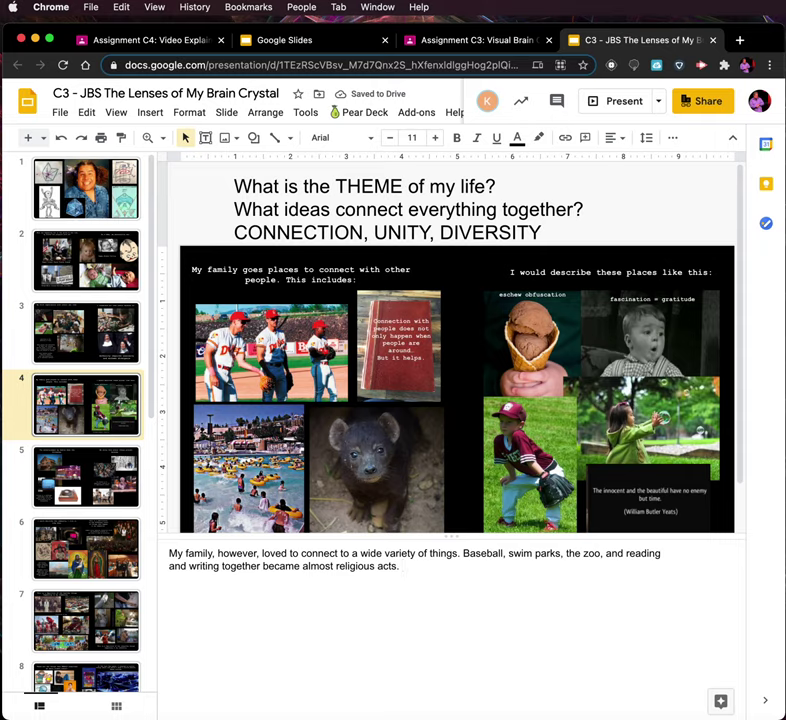
- Add 'Funny, tho. I could easily get bribed by ice cream and bubble.', correcting 'icecream'
{"action": "type", "text": "Funny, tho. I could easily get"}
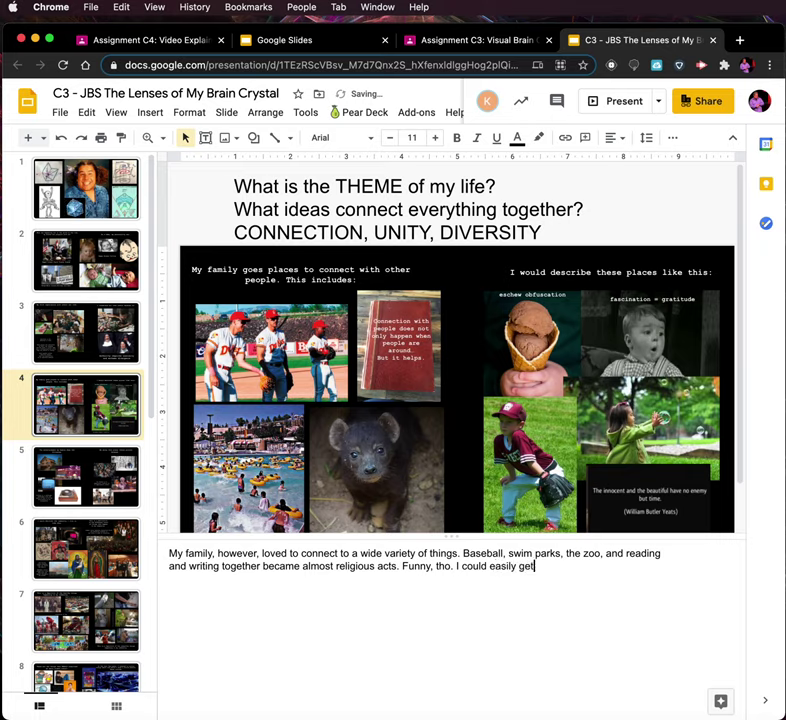
{"action": "type", "text": " bribed by icecream and bubble."}
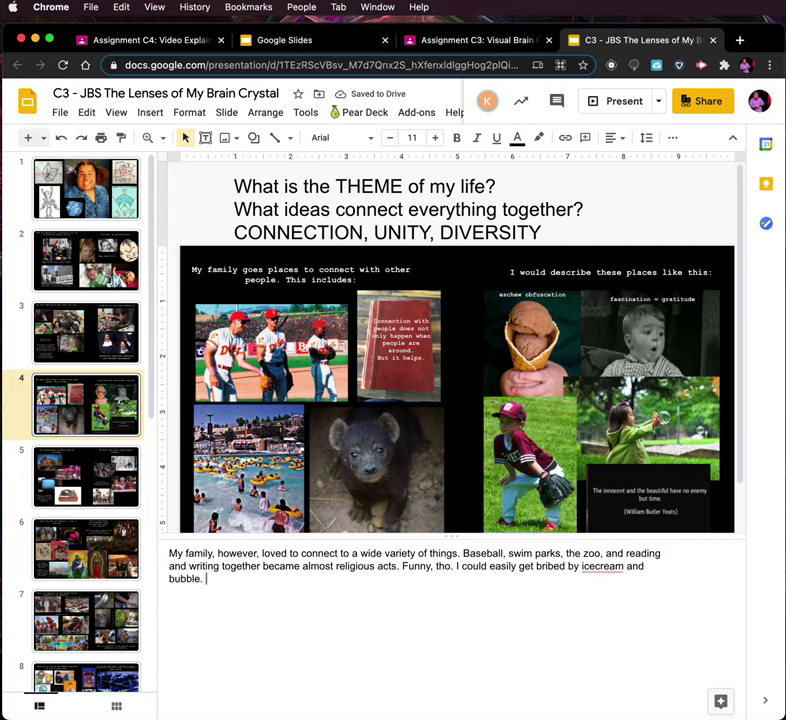
{"action": "right_click", "coordinate": [597, 567]}
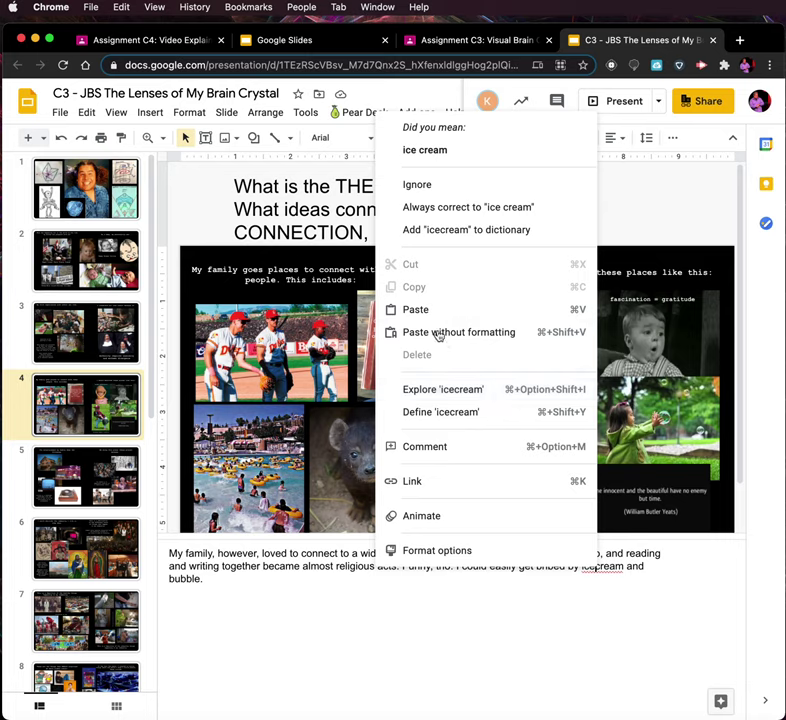
{"action": "left_click", "coordinate": [415, 145]}
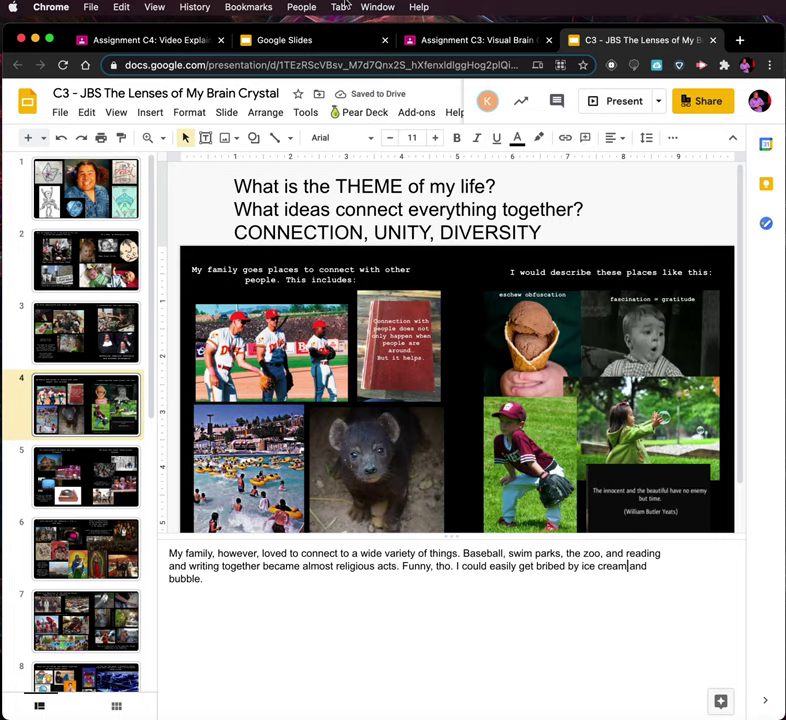
- Step through slides 1–4 reviewing their notes, ending on slide 5
{"action": "left_click", "coordinate": [100, 195]}
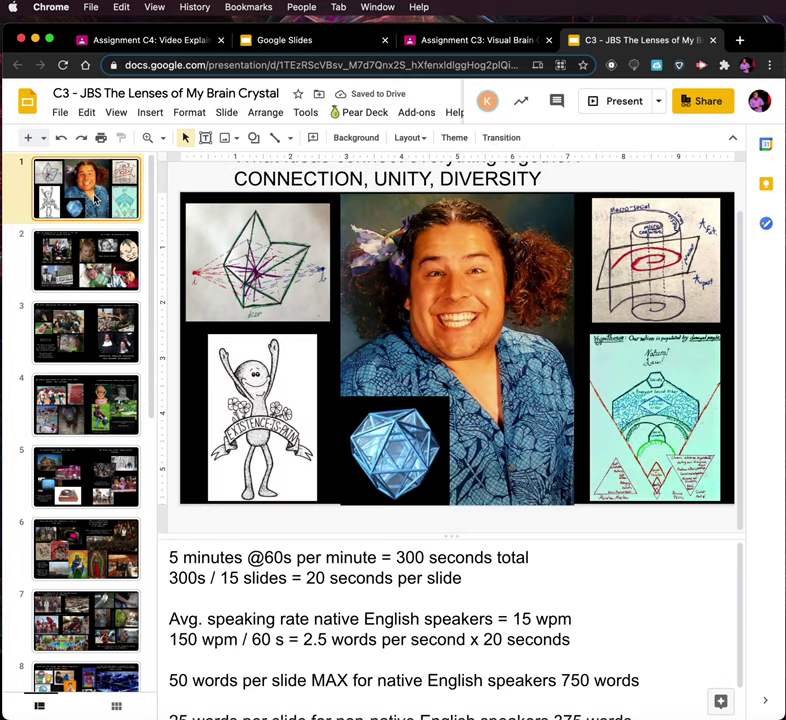
{"action": "key", "text": "Down"}
{"action": "key", "text": "Down"}
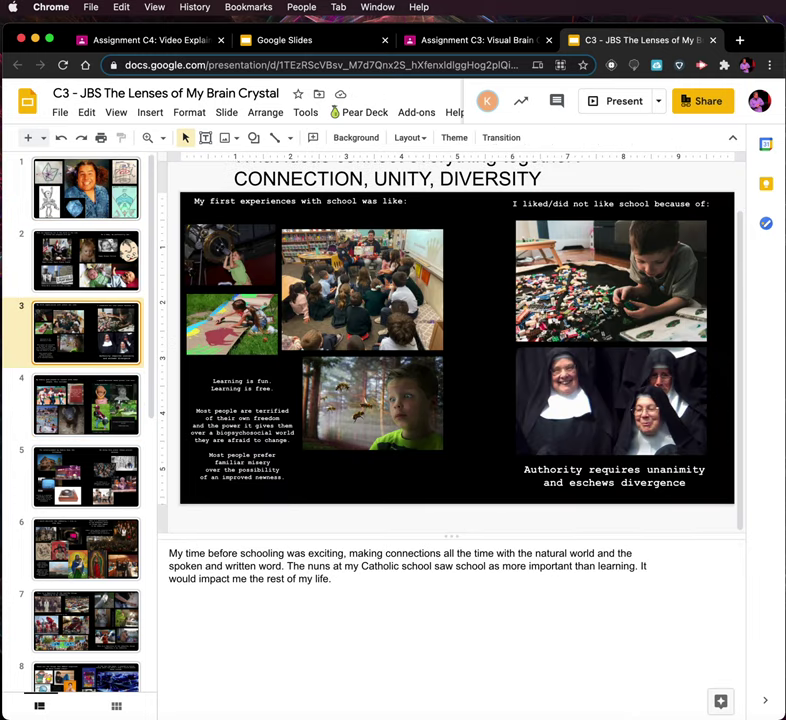
{"action": "key", "text": "Up"}
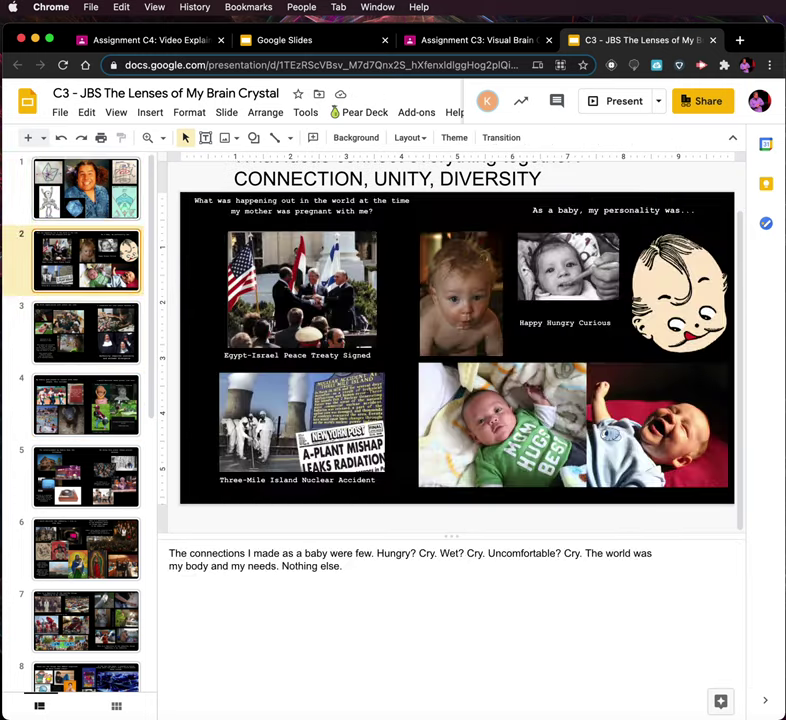
{"action": "key", "text": "Down"}
{"action": "key", "text": "Up"}
{"action": "key", "text": "Down"}
{"action": "key", "text": "Down"}
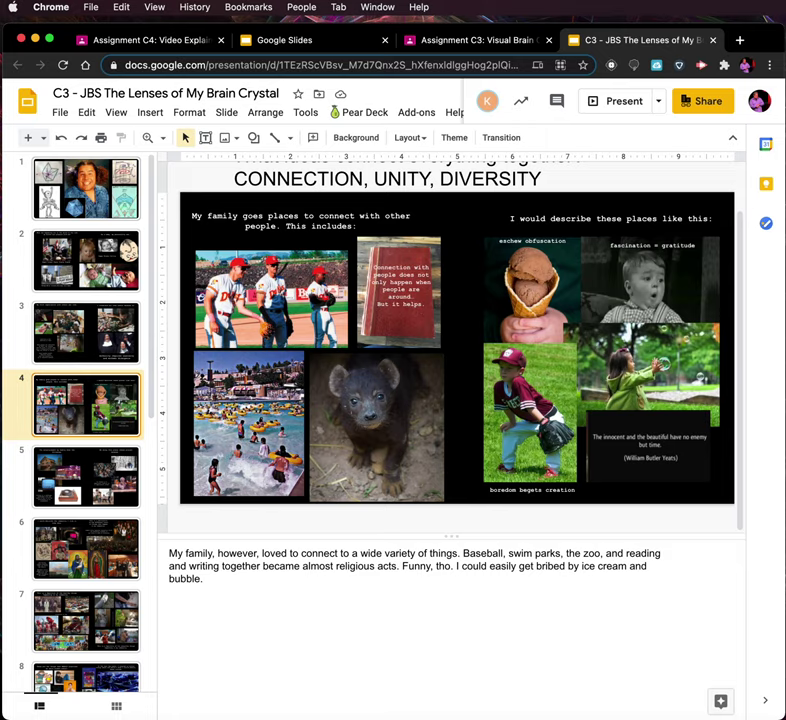
{"action": "key", "text": "Down"}
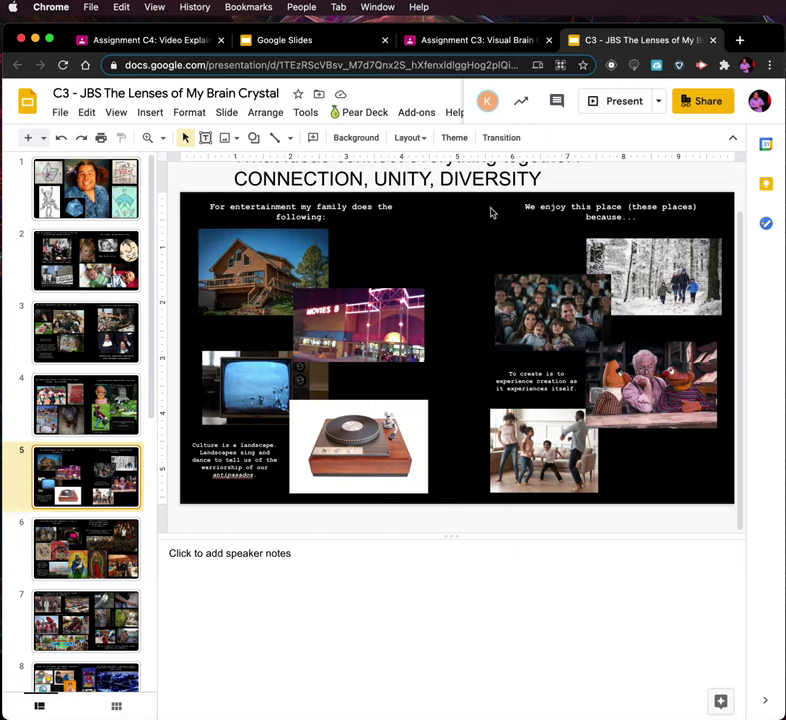
- Give slide 5 the notes 'We'd go many places to experience life. Movies, TV, and music allowed us to bond as a family.'
{"action": "left_click", "coordinate": [216, 564]}
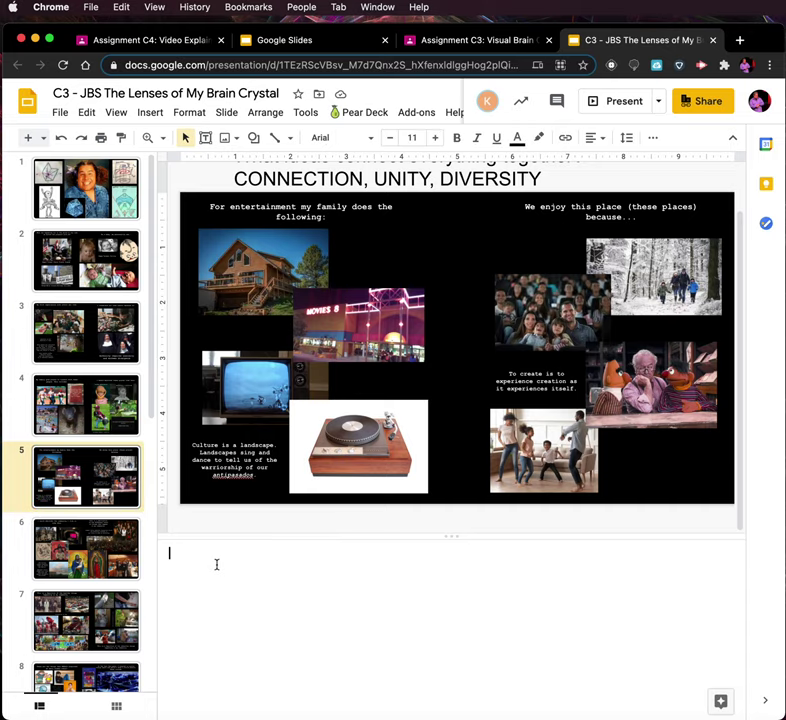
{"action": "type", "text": "We'd go many places to experience "}
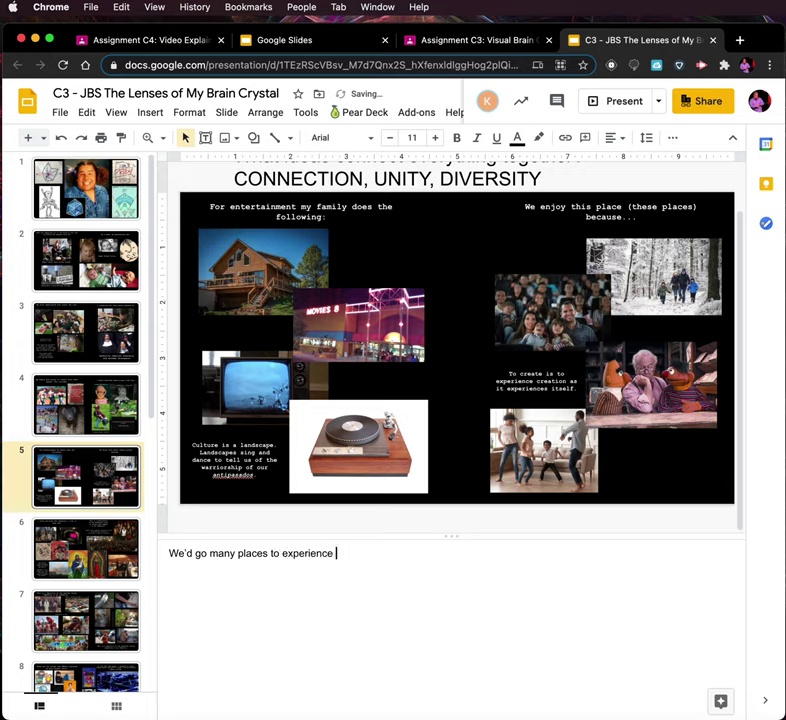
{"action": "type", "text": "life. Movies. TV."}
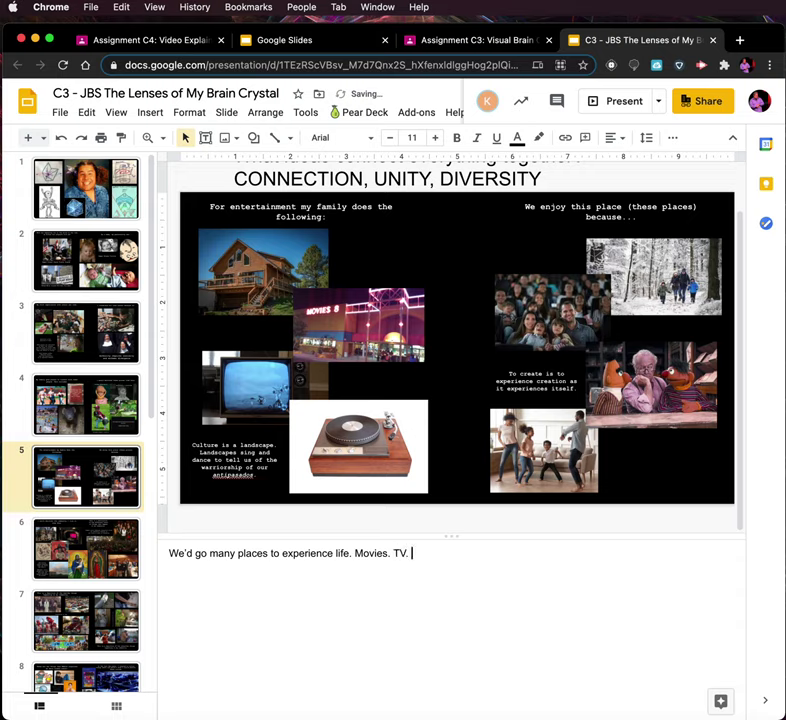
{"action": "key", "text": "BackSpace"}
{"action": "key", "text": "BackSpace"}
{"action": "key", "text": "BackSpace"}
{"action": "key", "text": "BackSpace"}
{"action": "key", "text": "BackSpace"}
{"action": "key", "text": "BackSpace"}
{"action": "type", "text": "s, TV, and music"}
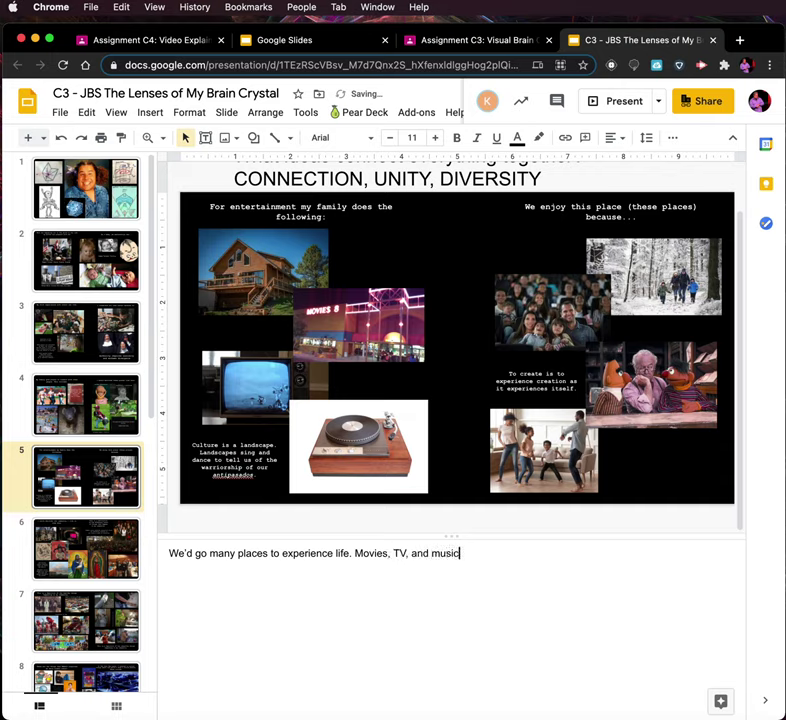
{"action": "type", "text": " allowed us to bond as a family."}
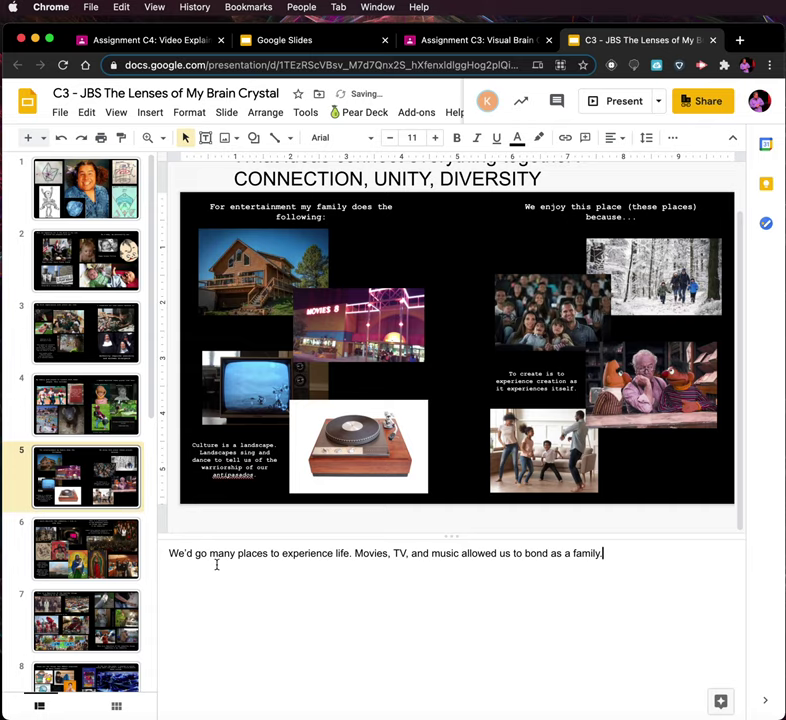
{"action": "left_click", "coordinate": [32, 426]}
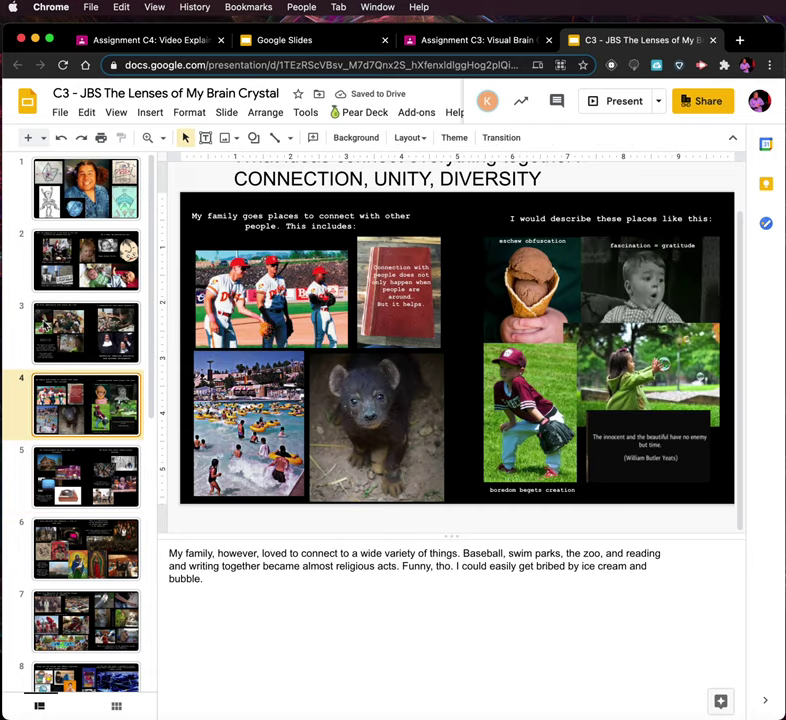
{"action": "left_click", "coordinate": [44, 325]}
{"action": "left_click", "coordinate": [96, 493]}
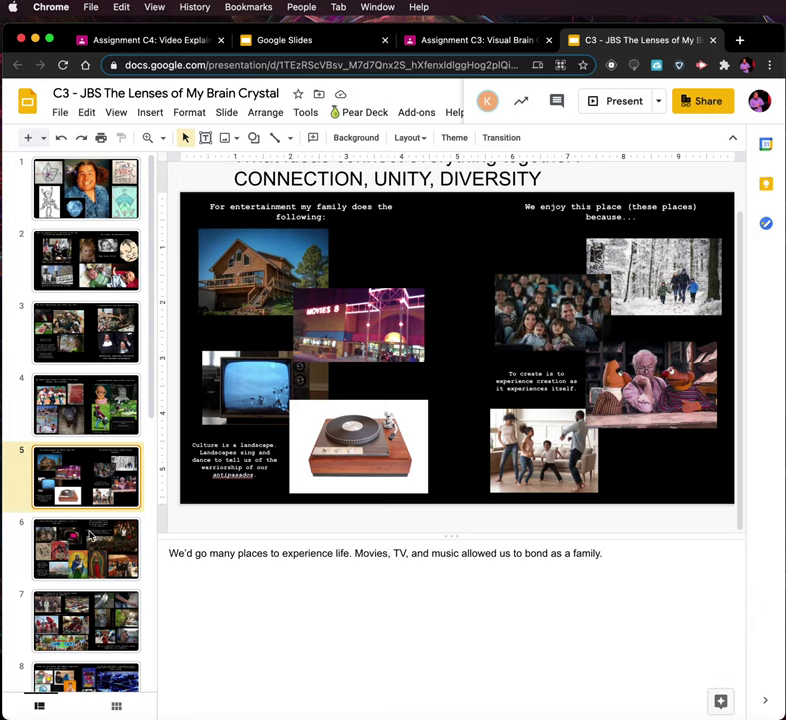
{"action": "left_click", "coordinate": [62, 603]}
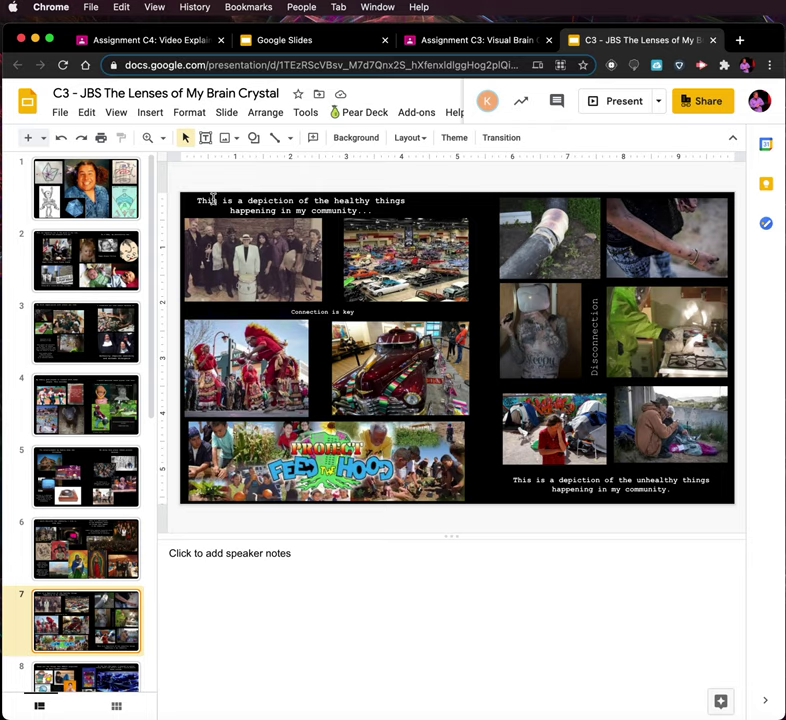
{"action": "key", "text": "Up"}
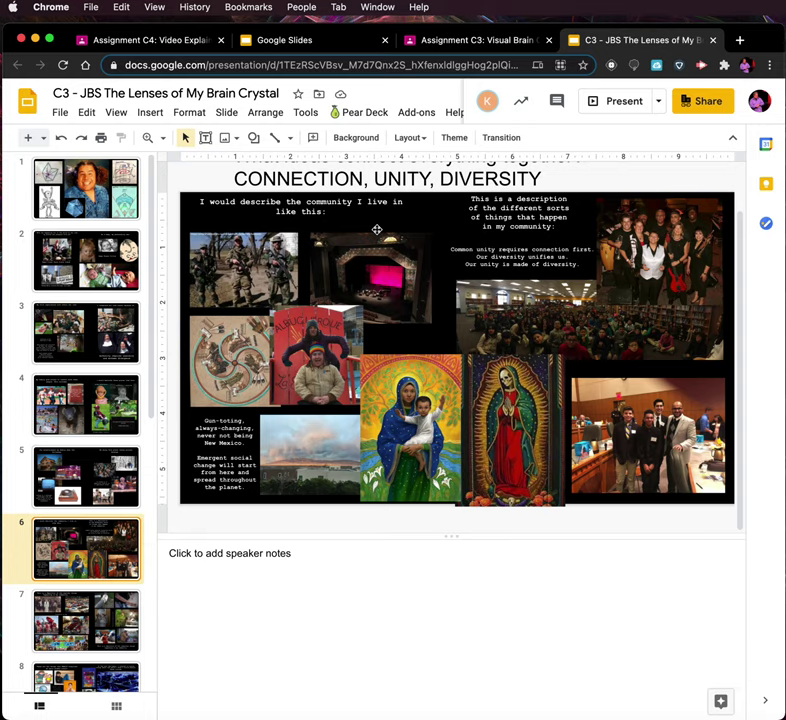
{"action": "scroll", "coordinate": [377, 229], "scroll_direction": "up", "scroll_amount": 2}
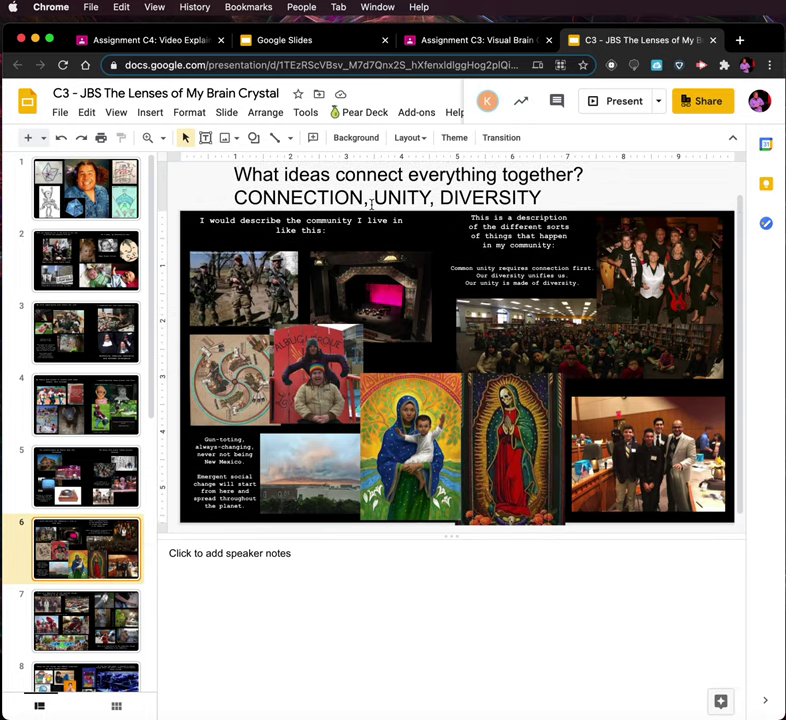
{"action": "scroll", "coordinate": [371, 203], "scroll_direction": "up", "scroll_amount": 3}
{"action": "scroll", "coordinate": [374, 203], "scroll_direction": "down", "scroll_amount": 3}
{"action": "scroll", "coordinate": [374, 203], "scroll_direction": "up", "scroll_amount": 3}
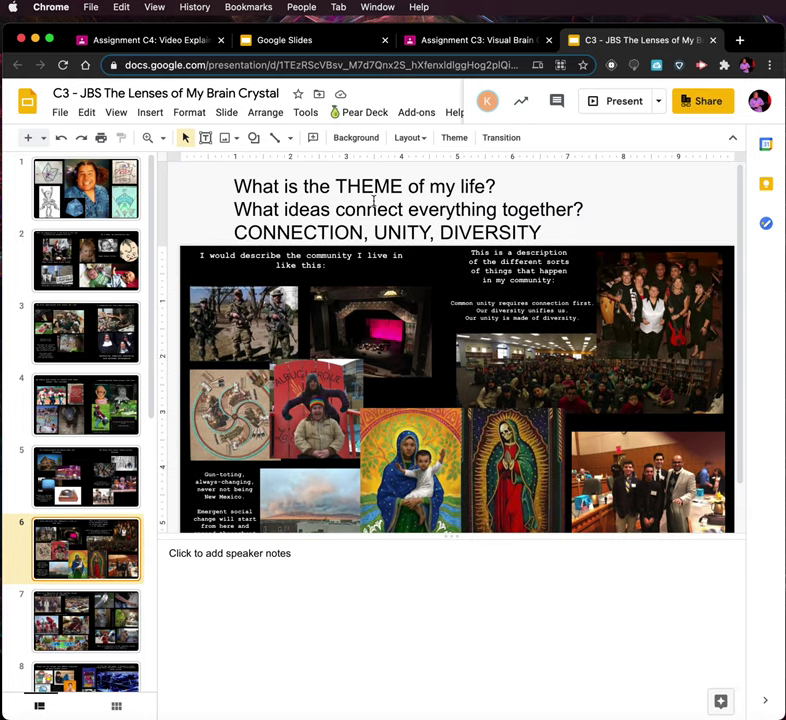
{"action": "scroll", "coordinate": [374, 196], "scroll_direction": "down", "scroll_amount": 3}
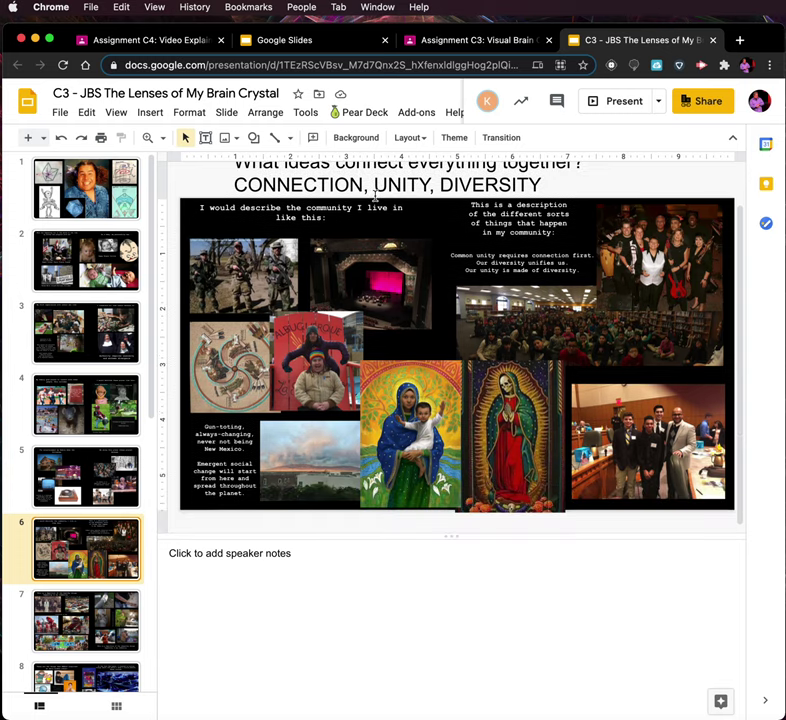
- Type 'AS I grew older, I noticed may things about my community. We are a' into slide 6's notes
{"action": "left_click", "coordinate": [253, 554]}
{"action": "type", "text": "AS I "}
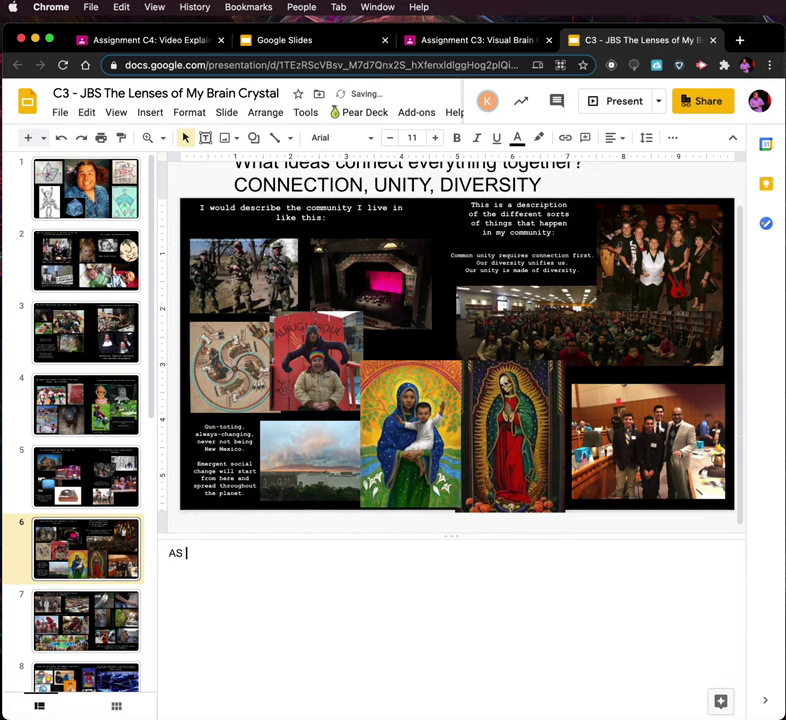
{"action": "type", "text": "grew "}
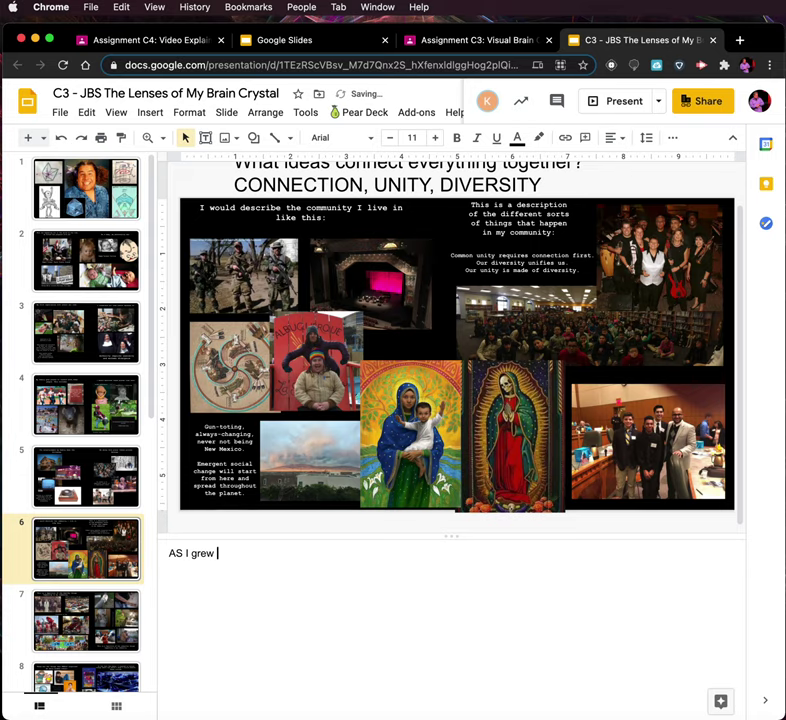
{"action": "type", "text": "oldser, I note"}
{"action": "key", "text": "BackSpace"}
{"action": "type", "text": "ic"}
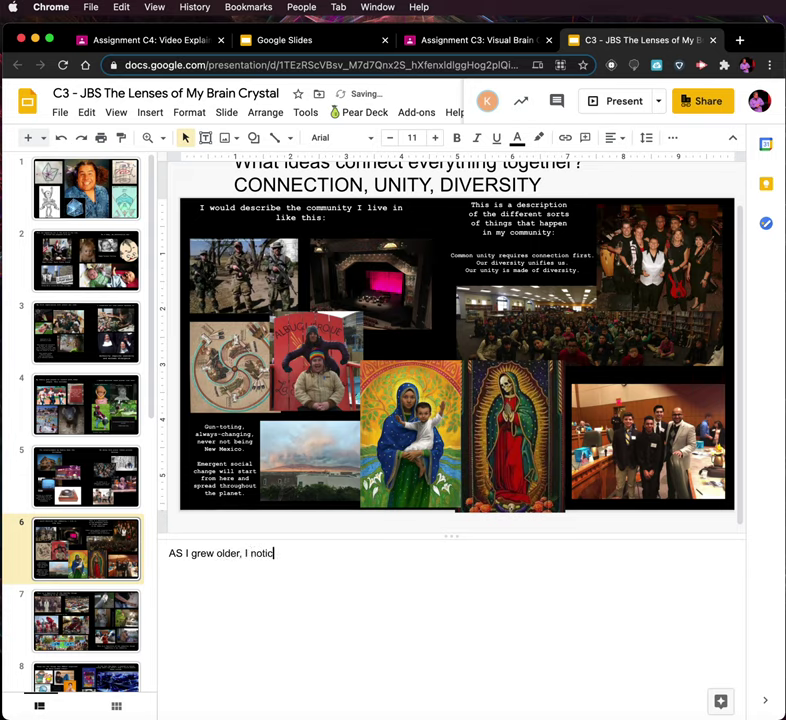
{"action": "type", "text": "ed may things about"}
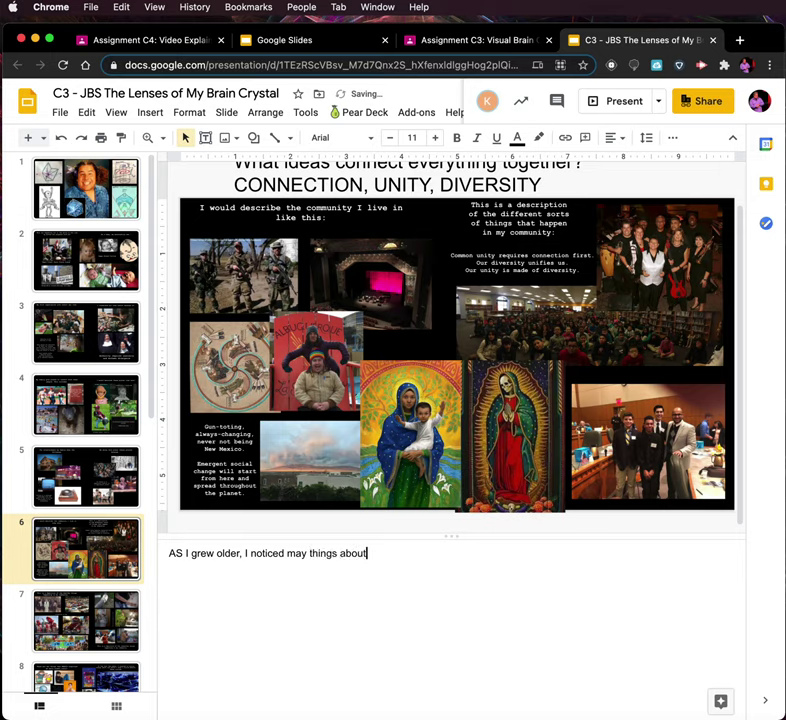
{"action": "type", "text": " my community"}
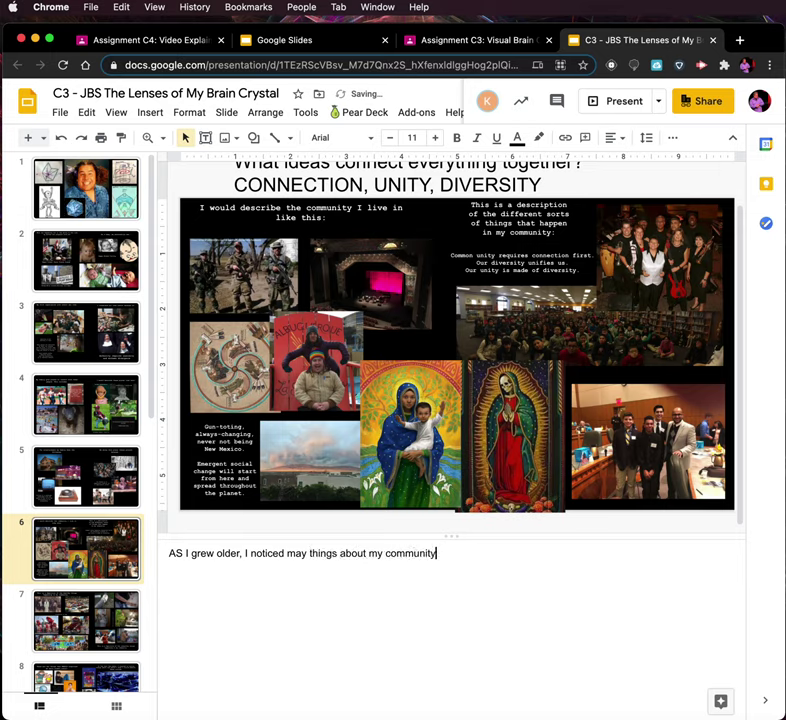
{"action": "type", "text": ". We are a"}
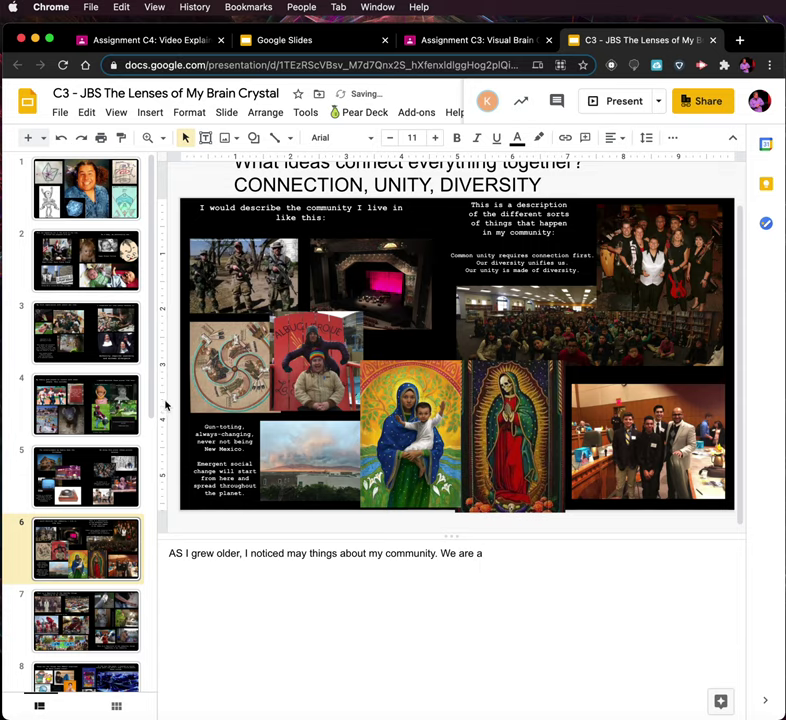
- Paste the slide's Gun-toting caption text into the notes after 'We are a'
{"action": "left_click", "coordinate": [205, 427]}
{"action": "left_click_drag", "start_coordinate": [205, 427], "coordinate": [248, 494]}
{"action": "key", "text": "super+c"}
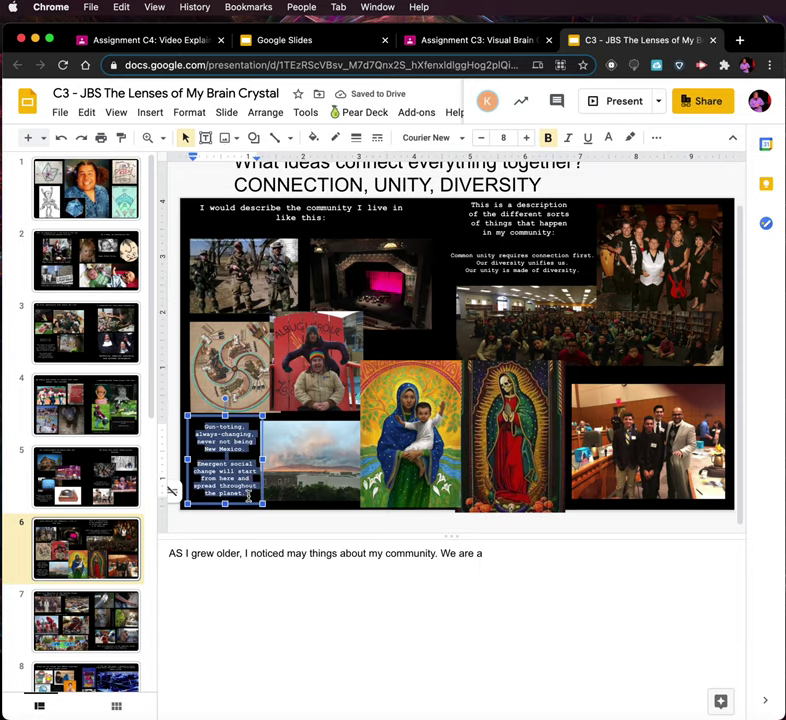
{"action": "left_click", "coordinate": [489, 552]}
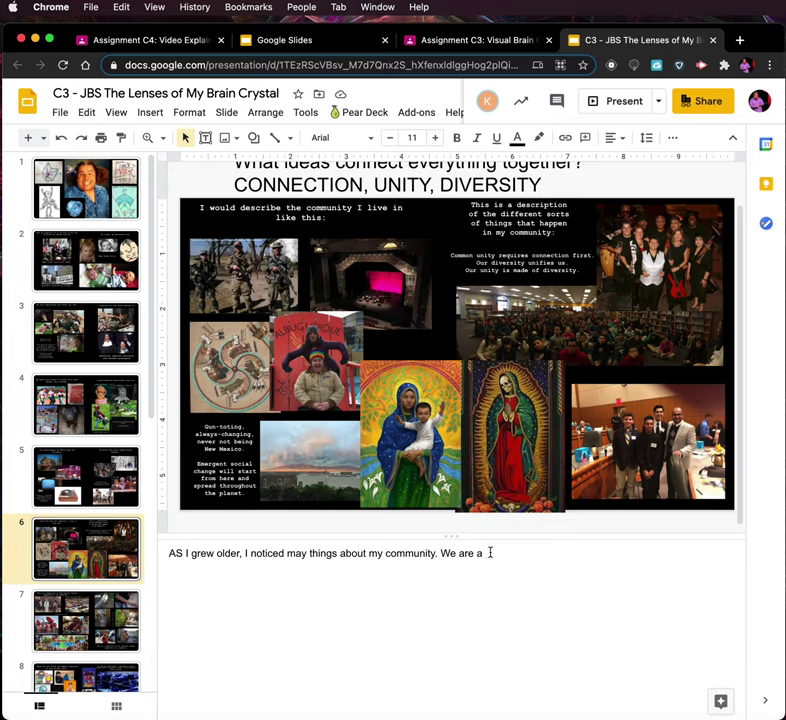
{"action": "key", "text": "Return"}
{"action": "key", "text": "Return"}
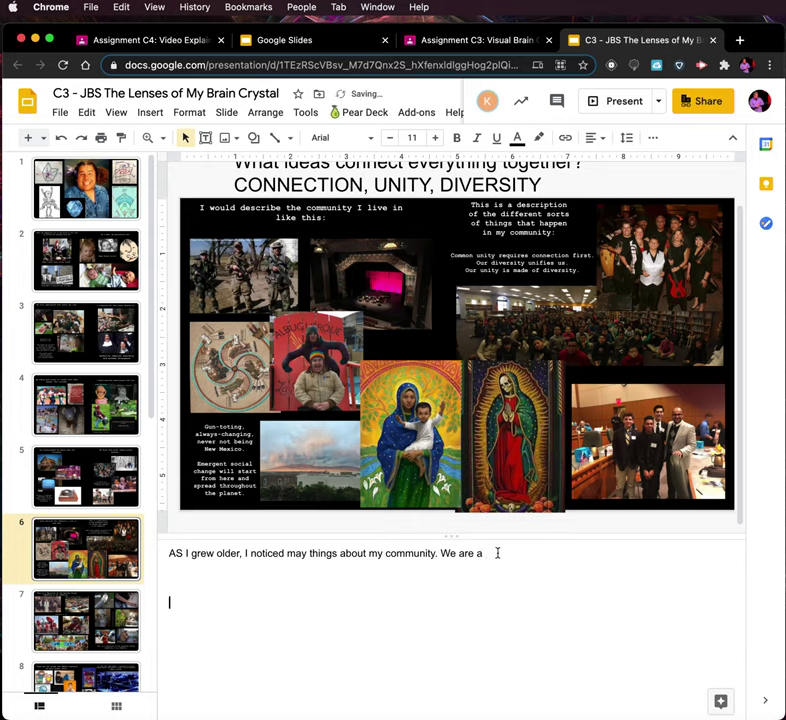
{"action": "left_click_drag", "start_coordinate": [486, 553], "coordinate": [509, 573]}
{"action": "key", "text": "super+v"}
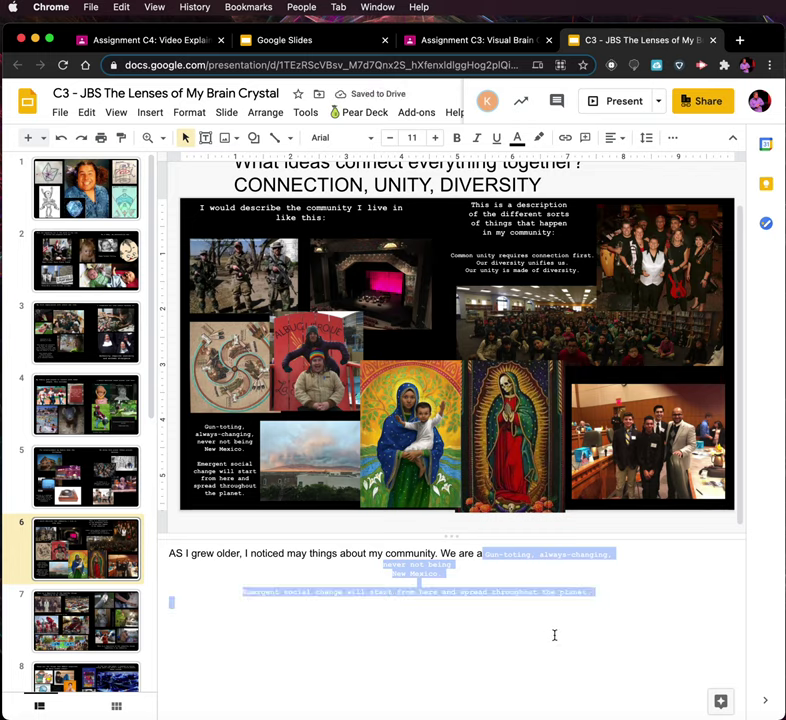
- Make the pasted notes text black and set it to font size 11
{"action": "left_click", "coordinate": [521, 139]}
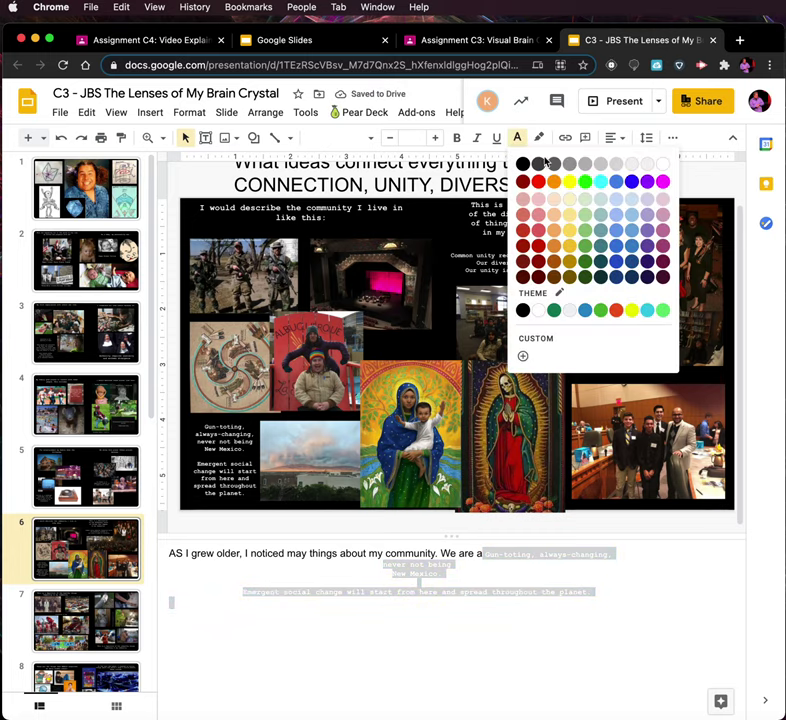
{"action": "left_click", "coordinate": [523, 163]}
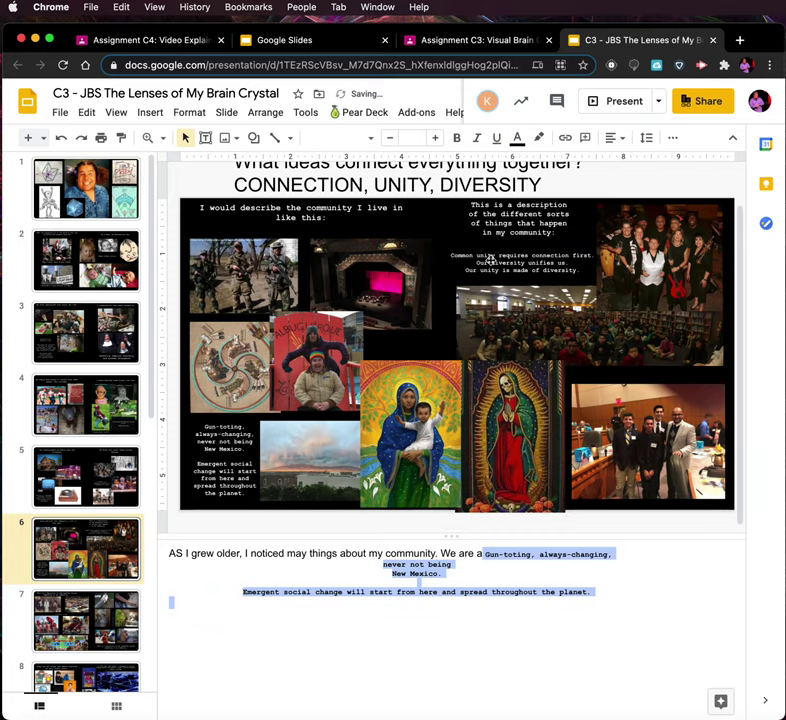
{"action": "left_click", "coordinate": [456, 553]}
{"action": "left_click_drag", "start_coordinate": [459, 553], "coordinate": [590, 591]}
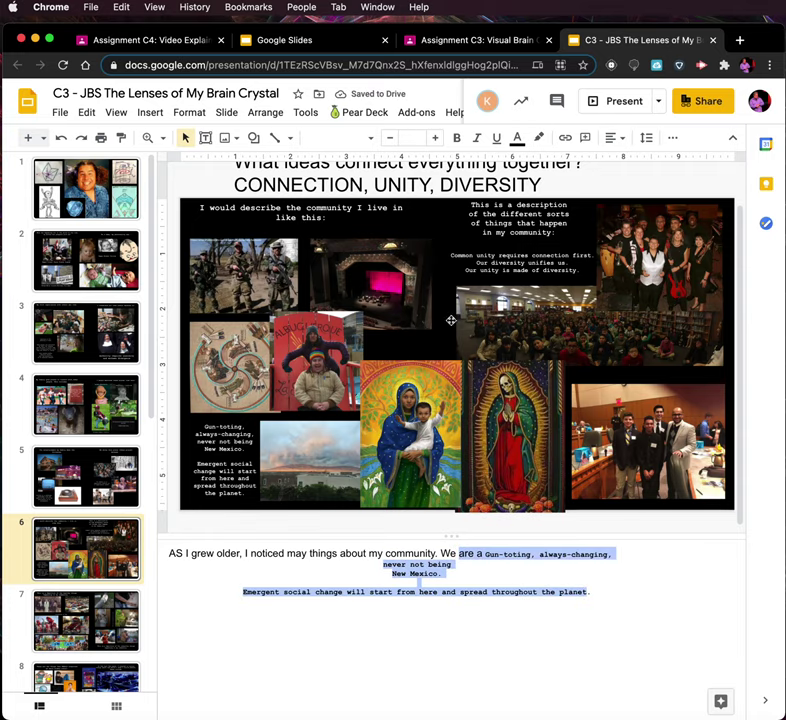
{"action": "left_click", "coordinate": [410, 138]}
{"action": "type", "text": "11"}
{"action": "key", "text": "Return"}
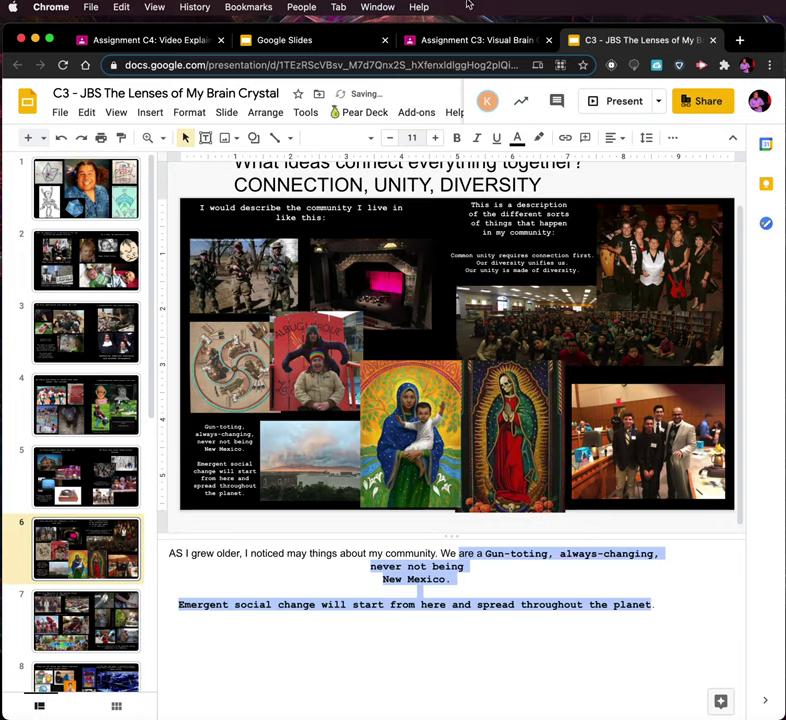
- Replace 'We are' with 'New Mexico is' and join the caption lines, adding 'Place'
{"action": "left_click", "coordinate": [460, 553]}
{"action": "left_click_drag", "start_coordinate": [441, 553], "coordinate": [473, 553]}
{"action": "type", "text": "New Mexic"}
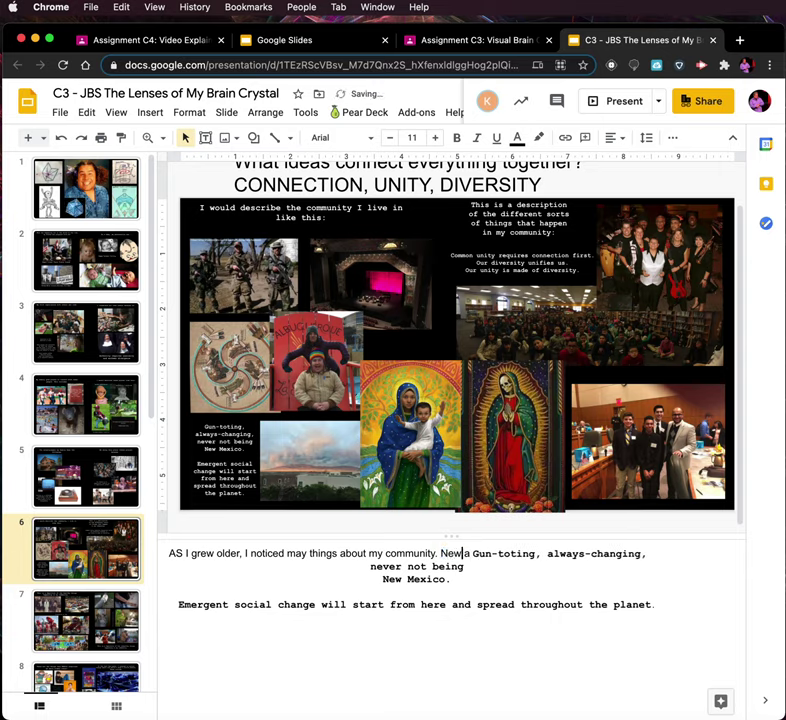
{"action": "type", "text": "o is"}
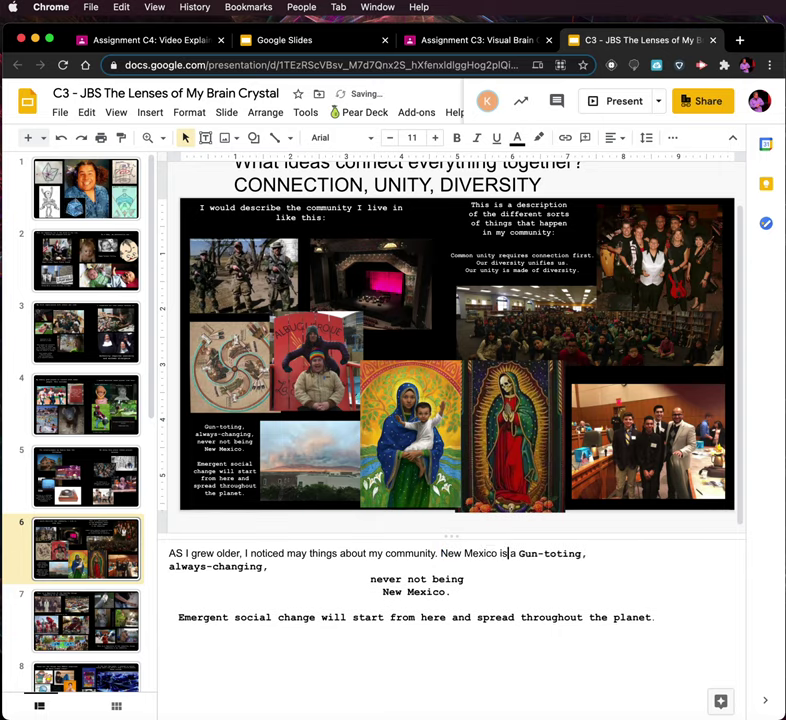
{"action": "left_click", "coordinate": [268, 566]}
{"action": "key", "text": "Delete"}
{"action": "key", "text": "Delete"}
{"action": "key", "text": "Delete"}
{"action": "key", "text": "Delete"}
{"action": "key", "text": "Delete"}
{"action": "key", "text": "Delete"}
{"action": "key", "text": "Delete"}
{"action": "key", "text": "Delete"}
{"action": "key", "text": "Delete"}
{"action": "key", "text": "Delete"}
{"action": "key", "text": "Delete"}
{"action": "key", "text": "Delete"}
{"action": "key", "text": "Delete"}
{"action": "key", "text": "Delete"}
{"action": "key", "text": "Delete"}
{"action": "key", "text": "Delete"}
{"action": "key", "text": "Delete"}
{"action": "key", "text": "Delete"}
{"action": "key", "text": "Delete"}
{"action": "key", "text": "Delete"}
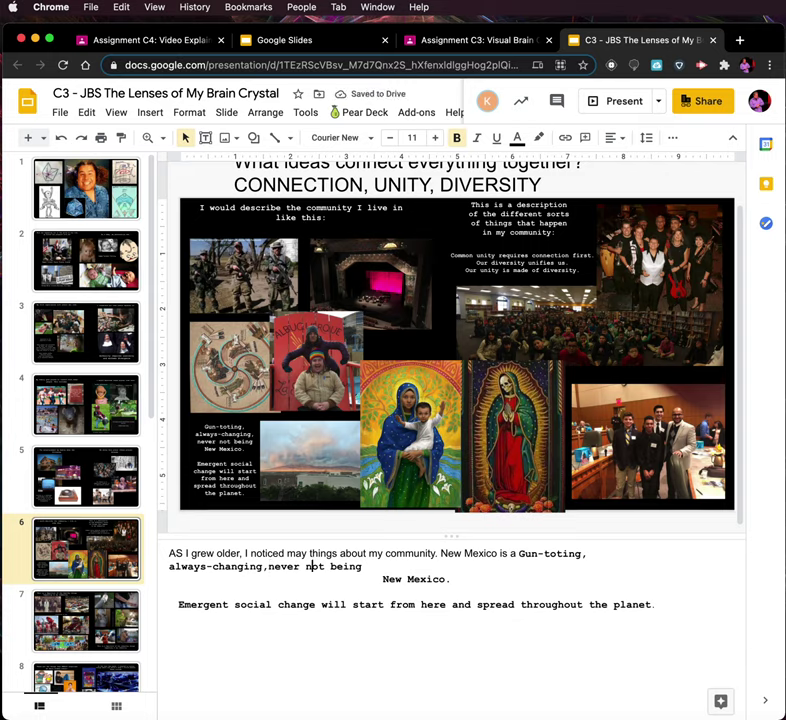
{"action": "key", "text": "Delete"}
{"action": "key", "text": "Delete"}
{"action": "key", "text": "Delete"}
{"action": "key", "text": "Delete"}
{"action": "key", "text": "Delete"}
{"action": "key", "text": "Delete"}
{"action": "key", "text": "Delete"}
{"action": "key", "text": "Delete"}
{"action": "key", "text": "Delete"}
{"action": "key", "text": "Delete"}
{"action": "key", "text": "Delete"}
{"action": "key", "text": "Delete"}
{"action": "key", "text": "Delete"}
{"action": "key", "text": "Delete"}
{"action": "key", "text": "Delete"}
{"action": "key", "text": "Delete"}
{"action": "key", "text": "Delete"}
{"action": "key", "text": "Delete"}
{"action": "key", "text": "Delete"}
{"action": "key", "text": "Delete"}
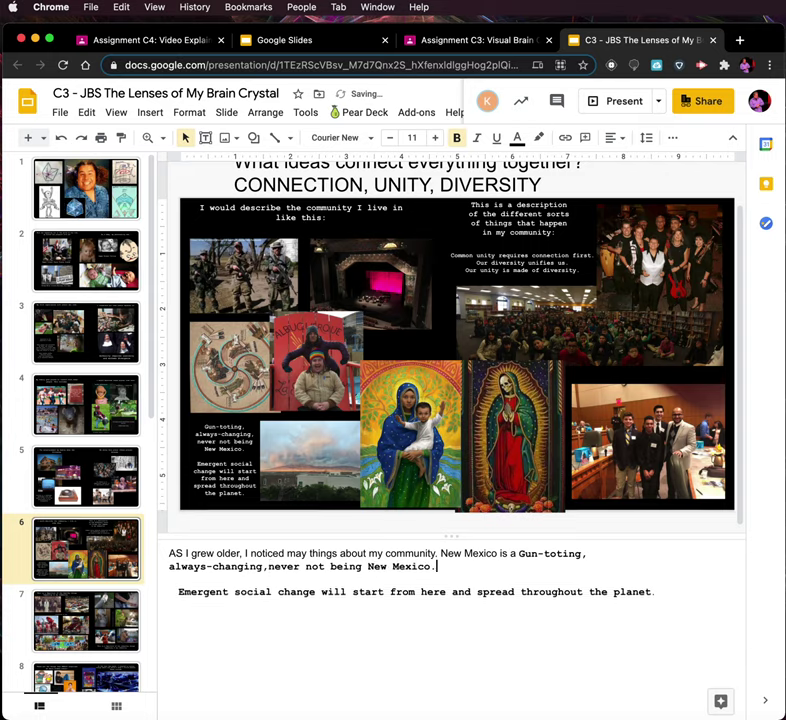
{"action": "type", "text": "Place"}
- Replace 'Emergent' with 'I think huge' so the notes read '…huge social change will start…'
{"action": "key", "text": "Delete"}
{"action": "key", "text": "Delete"}
{"action": "key", "text": "Delete"}
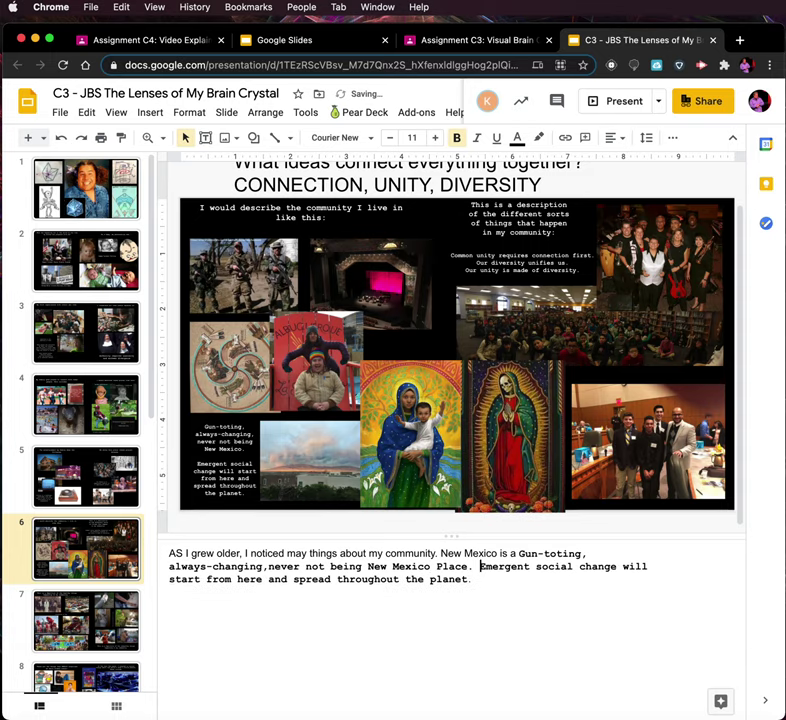
{"action": "type", "text": "I think"}
{"action": "key", "text": "Delete"}
{"action": "key", "text": "Delete"}
{"action": "key", "text": "Delete"}
{"action": "key", "text": "Delete"}
{"action": "key", "text": "Delete"}
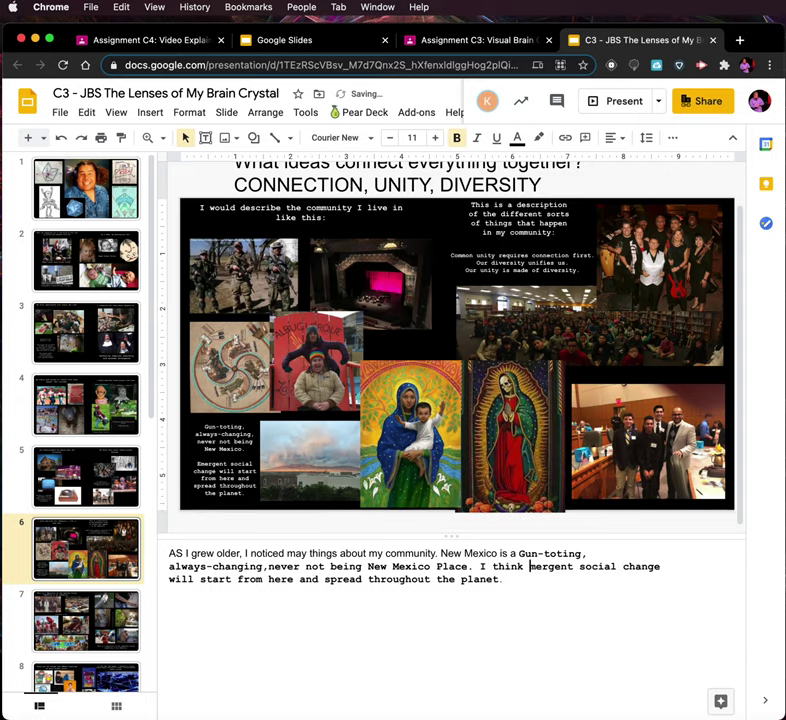
{"action": "key", "text": "Delete"}
{"action": "key", "text": "Delete"}
{"action": "key", "text": "Delete"}
{"action": "key", "text": "Delete"}
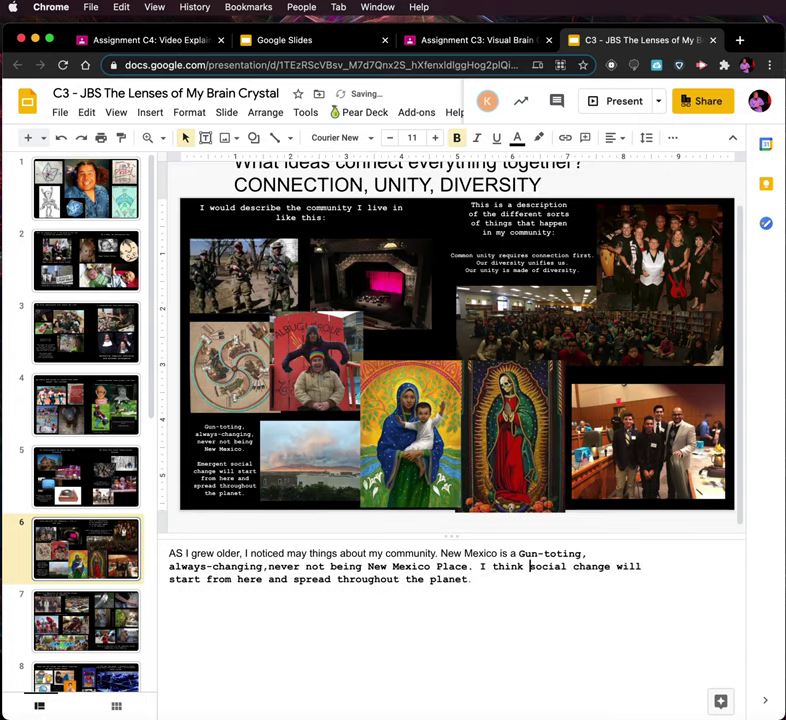
{"action": "type", "text": "hug"}
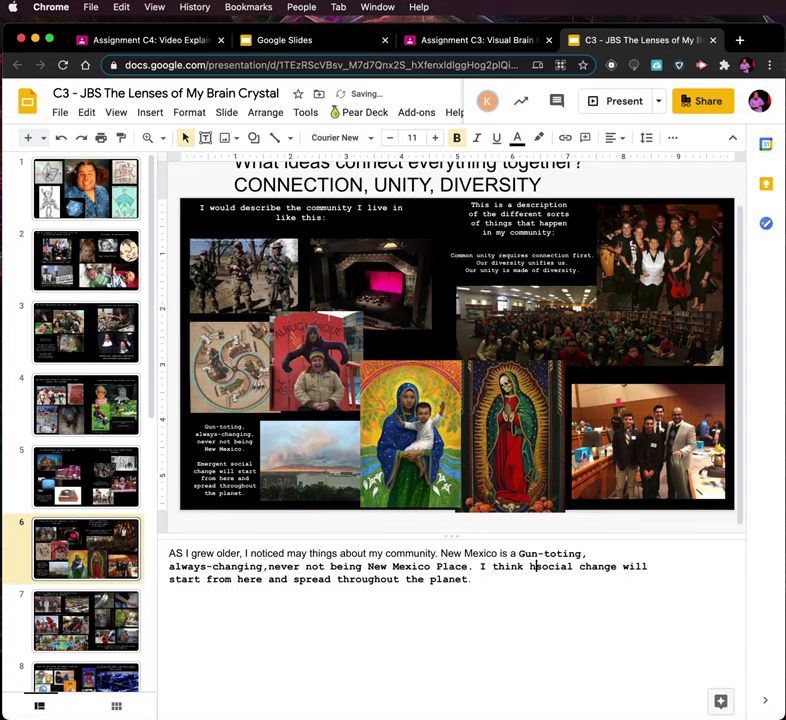
{"action": "type", "text": "e"}
{"action": "left_click", "coordinate": [504, 579]}
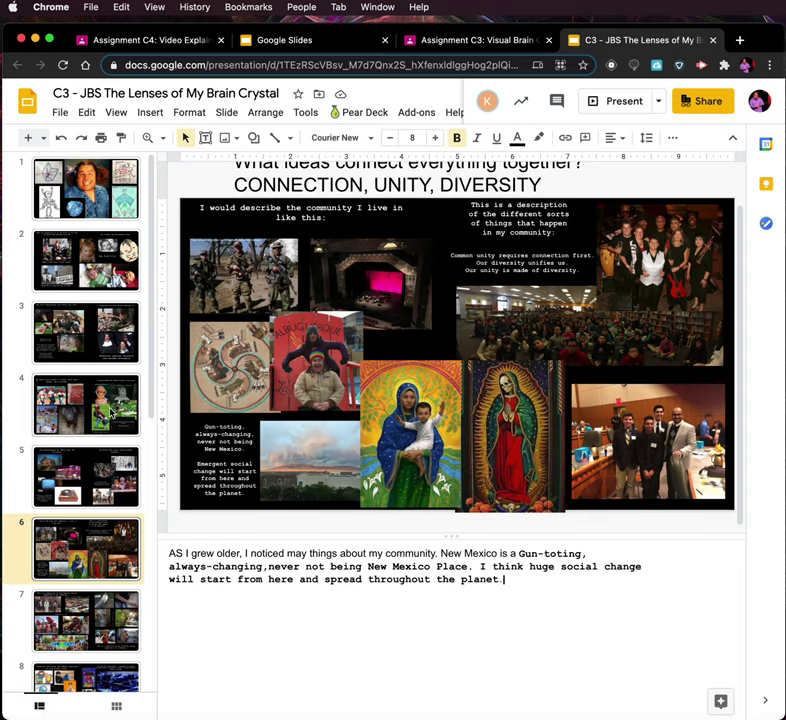
{"action": "left_click", "coordinate": [105, 570]}
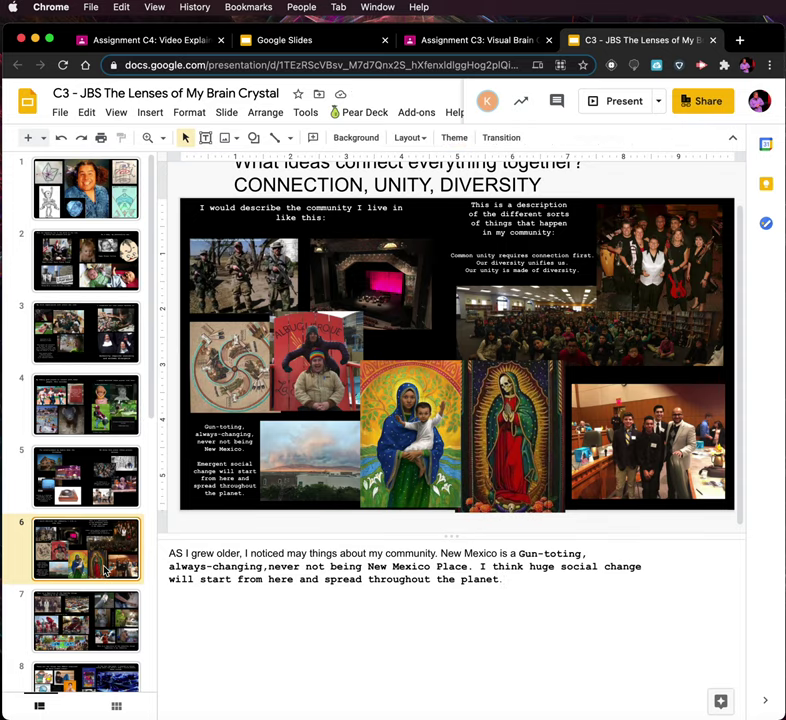